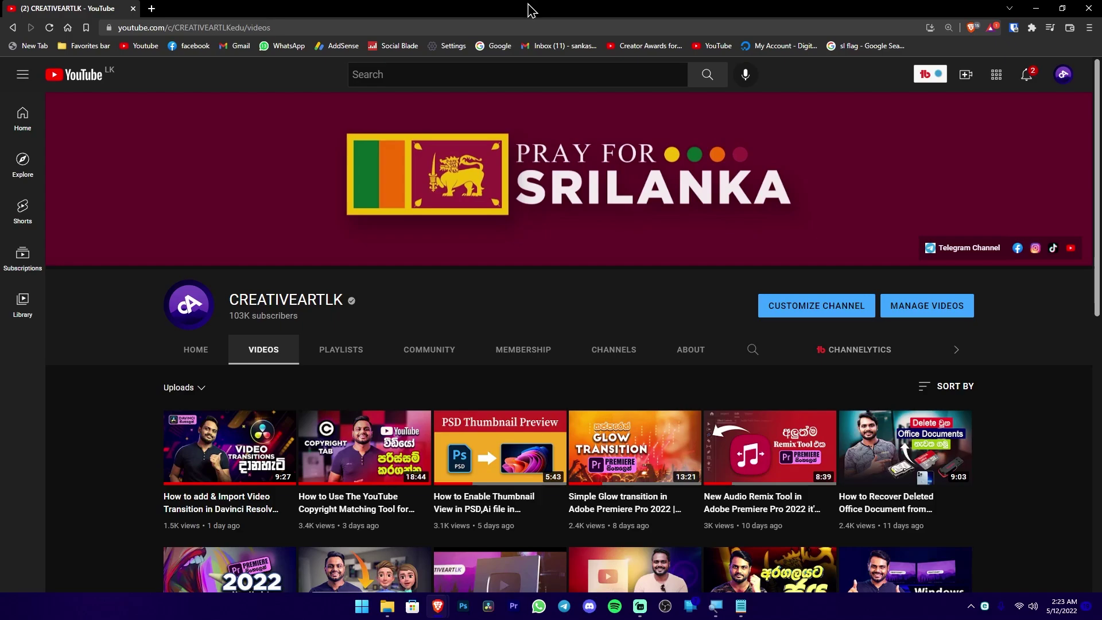
# - Open a new Brave window with Ctrl+N, reposition it, then close it
pyautogui.hotkey('ctrl', 'n')
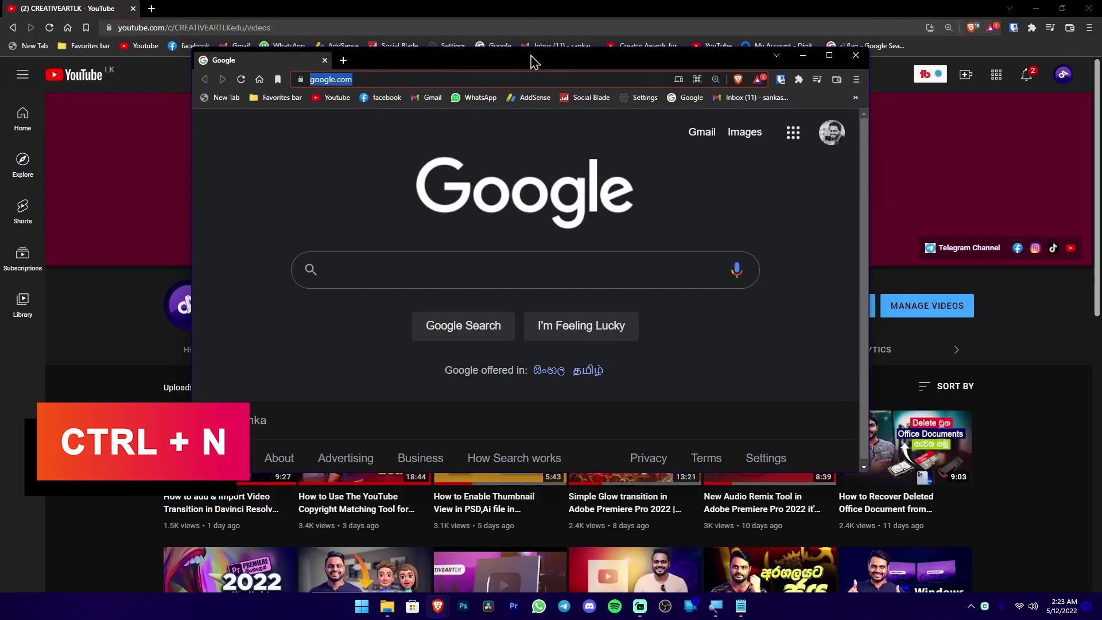
pyautogui.moveTo(533, 61)
pyautogui.mouseDown()
pyautogui.moveTo(612, 131)
pyautogui.moveTo(632, 165)
pyautogui.mouseUp()
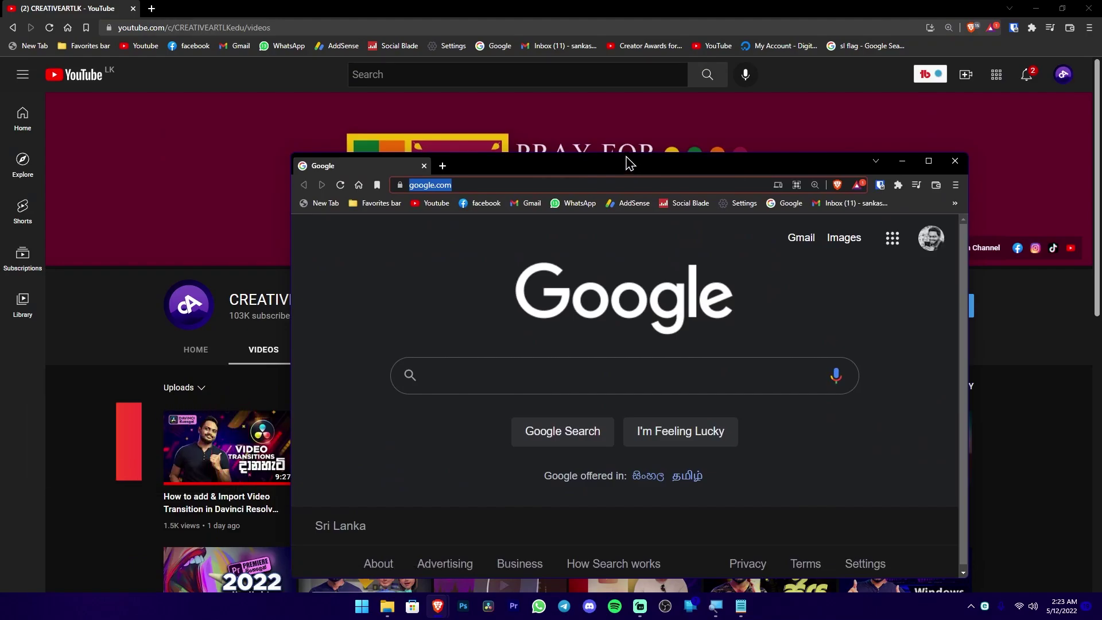
pyautogui.click(954, 162)
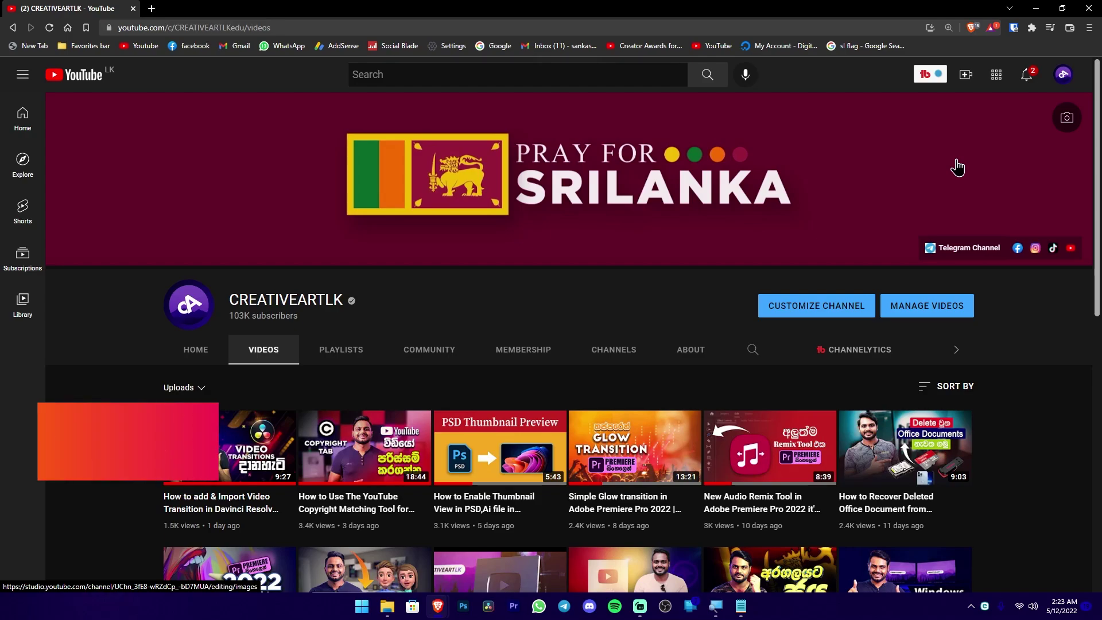
# - Show the downloads page, clear the address bar, and close the Google tab
pyautogui.hotkey('ctrl', 'j')
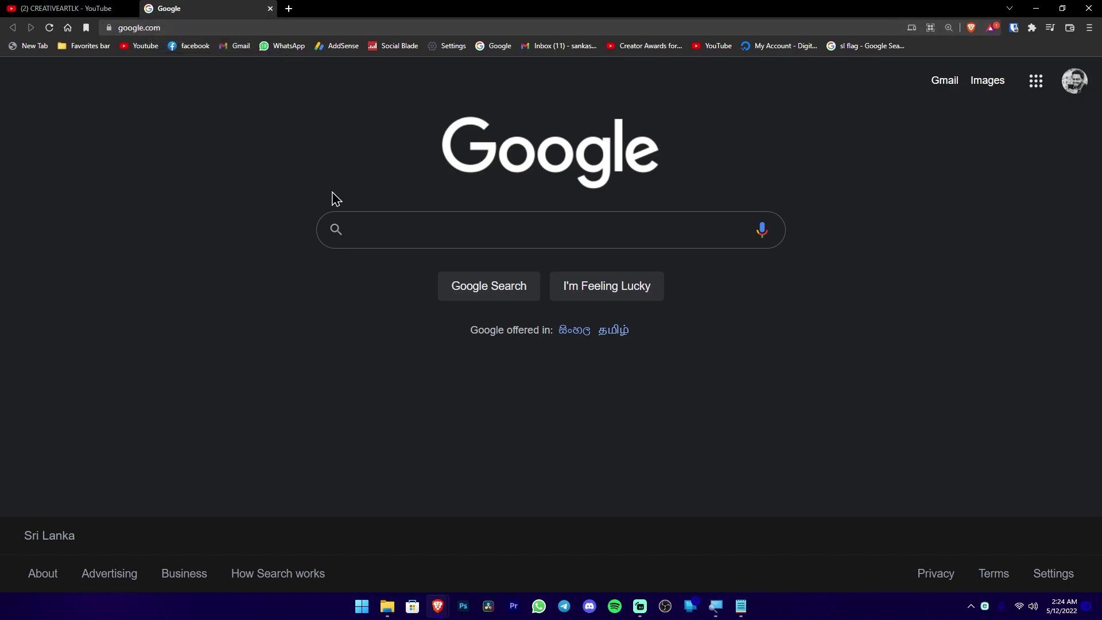
pyautogui.hotkey('ctrl', 'k')
pyautogui.hotkey('ctrl', 'w')
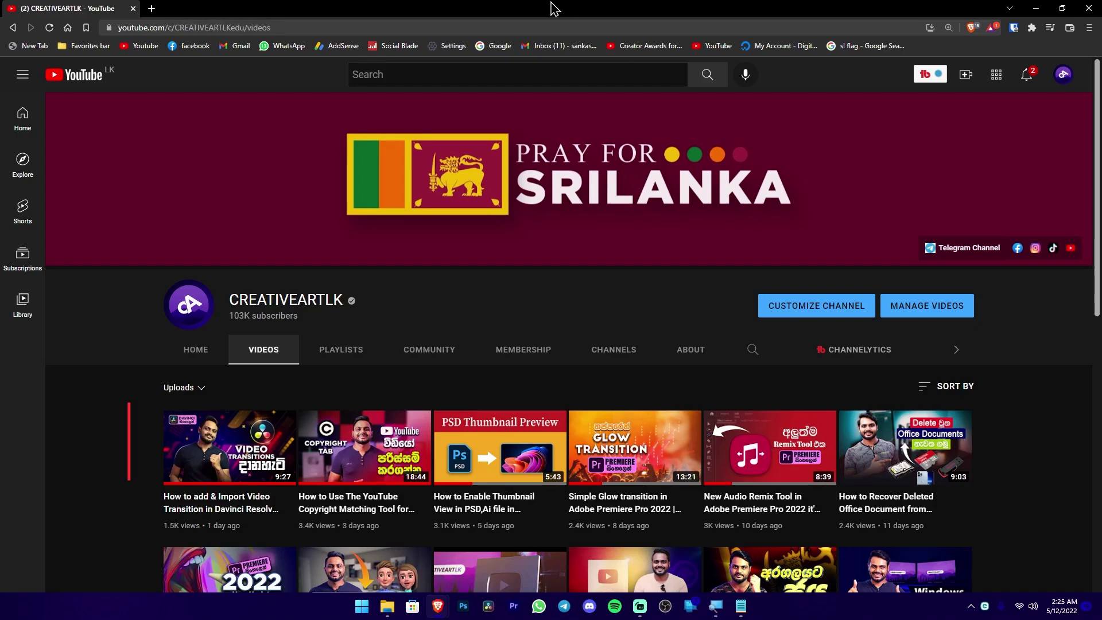
# - Open two new tabs with Ctrl+T, then close them and the Pexels tab
pyautogui.hotkey('ctrl', 't')
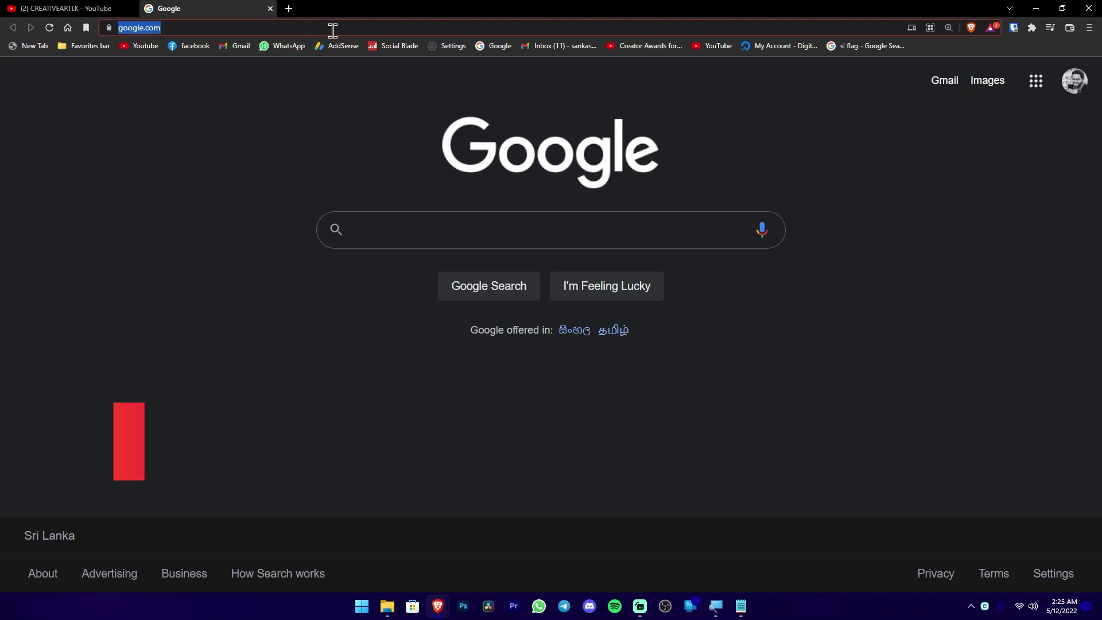
pyautogui.hotkey('ctrl', 't')
pyautogui.hotkey('ctrl', 't')
pyautogui.hotkey('ctrl', 't')
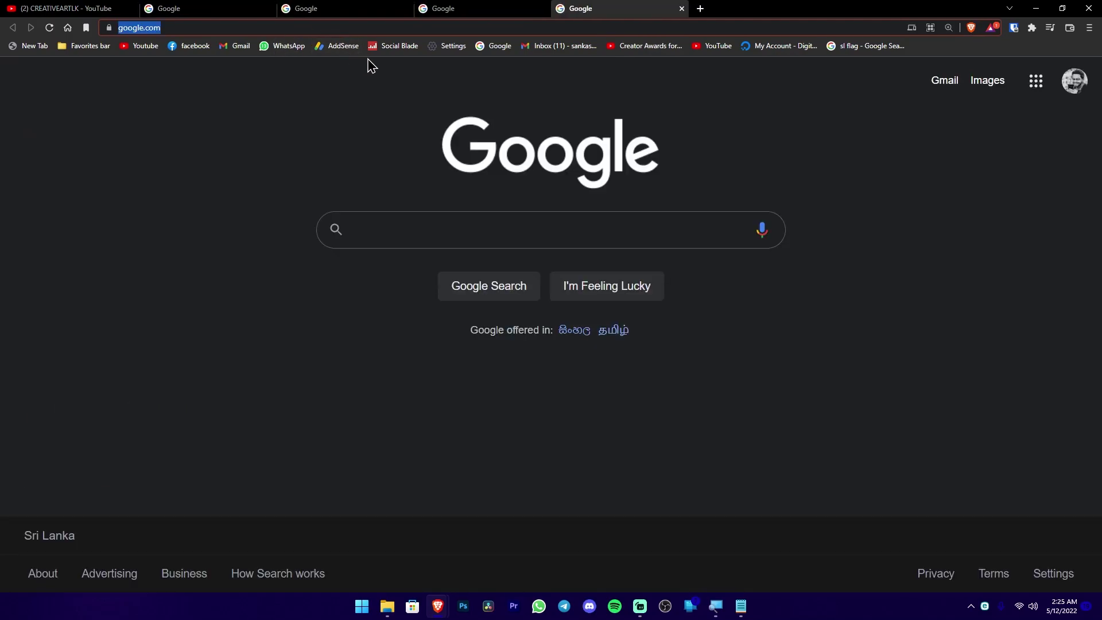
pyautogui.hotkey('ctrl', 'w')
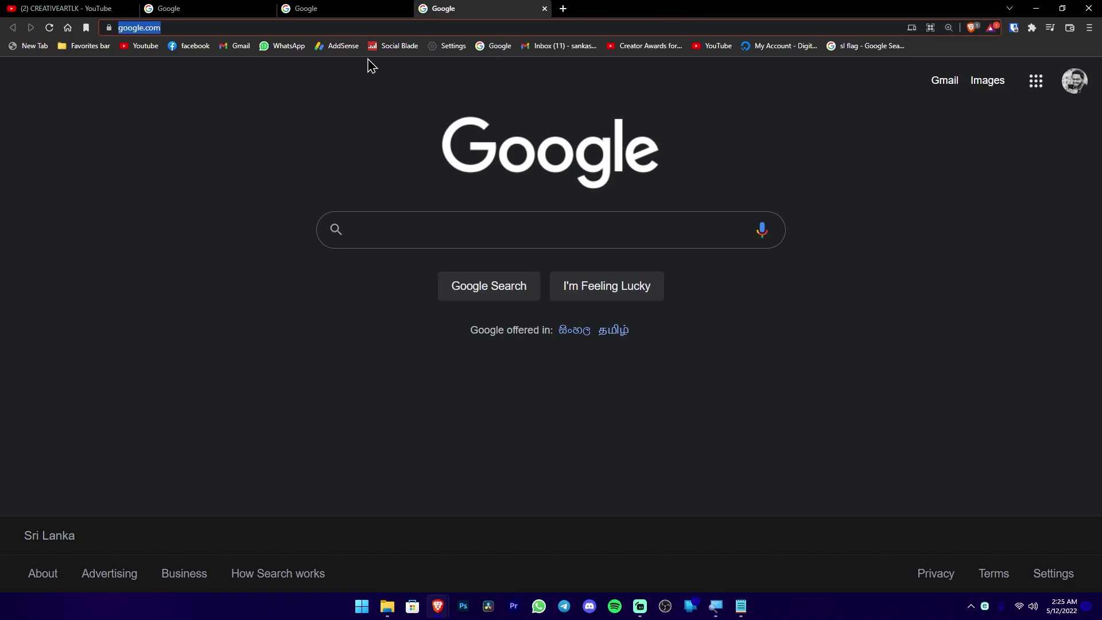
pyautogui.hotkey('ctrl', 'w')
pyautogui.hotkey('ctrl', 'w')
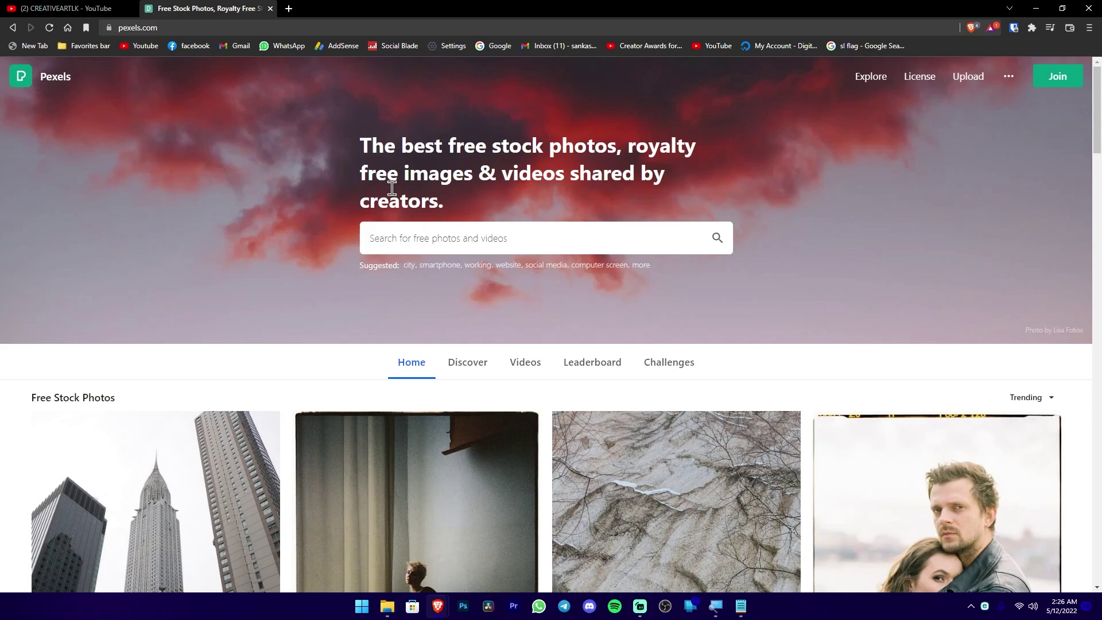
pyautogui.hotkey('ctrl', 'w')
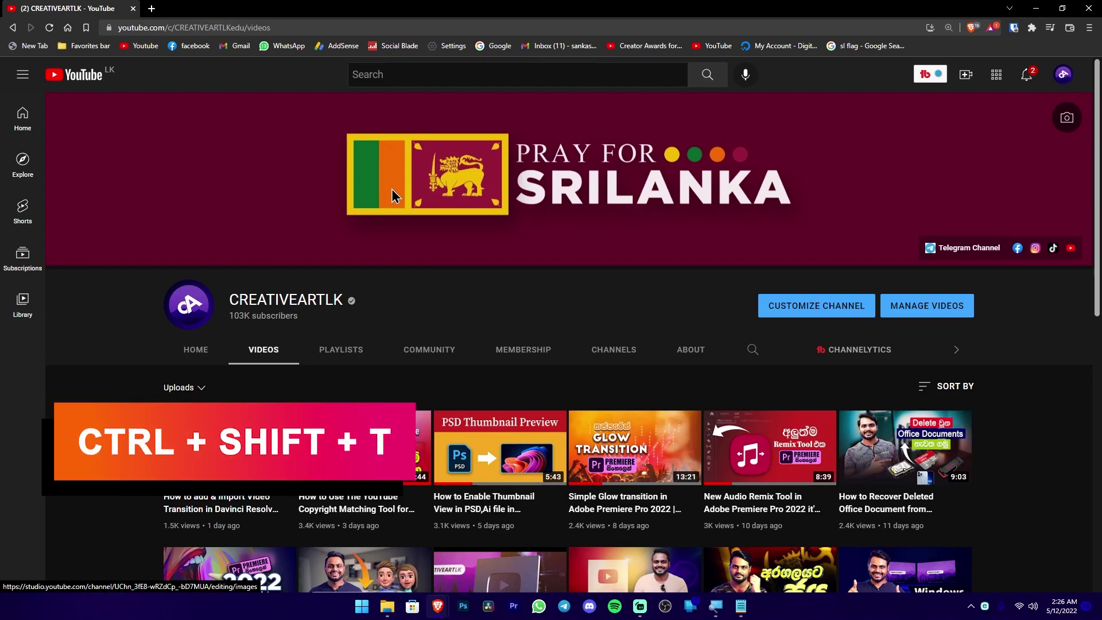
# - Reopen the last closed tab with Ctrl+Shift+T and cycle through the tabs back to YouTube
pyautogui.hotkey('ctrl', 'shift', 't')
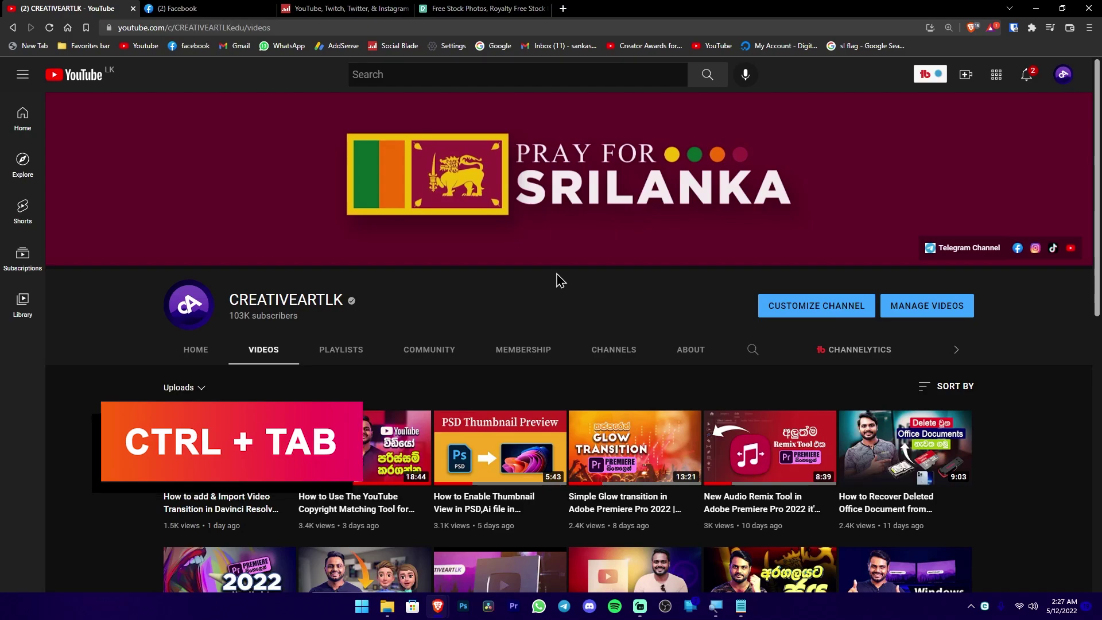
pyautogui.hotkey('ctrl', 'Tab')
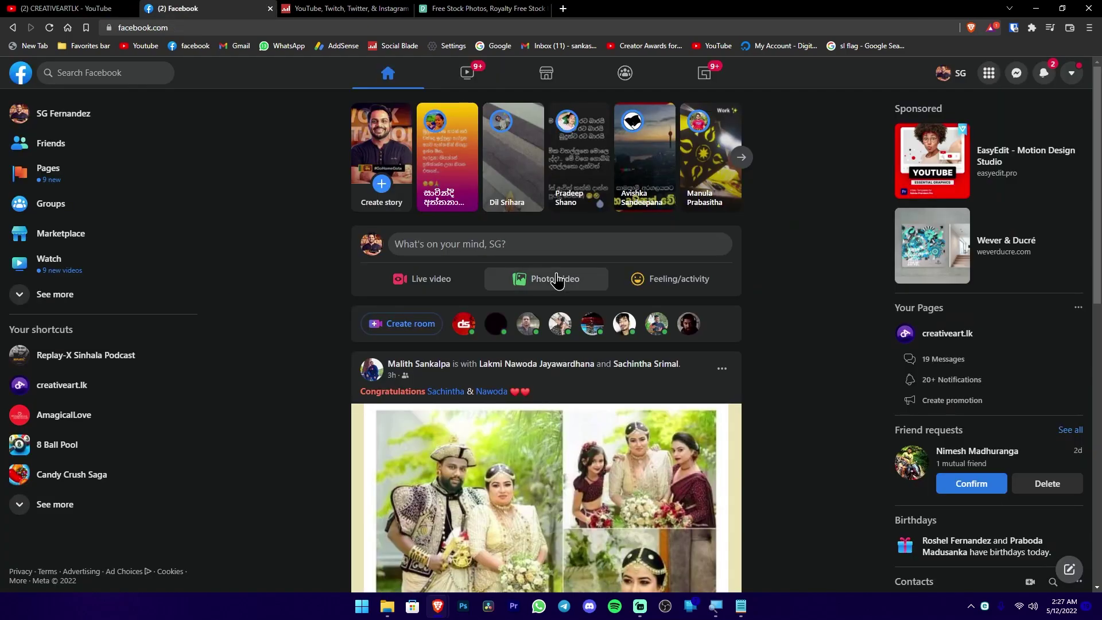
pyautogui.hotkey('ctrl', 'Tab')
pyautogui.hotkey('ctrl', 'Tab')
pyautogui.hotkey('ctrl', 'Tab')
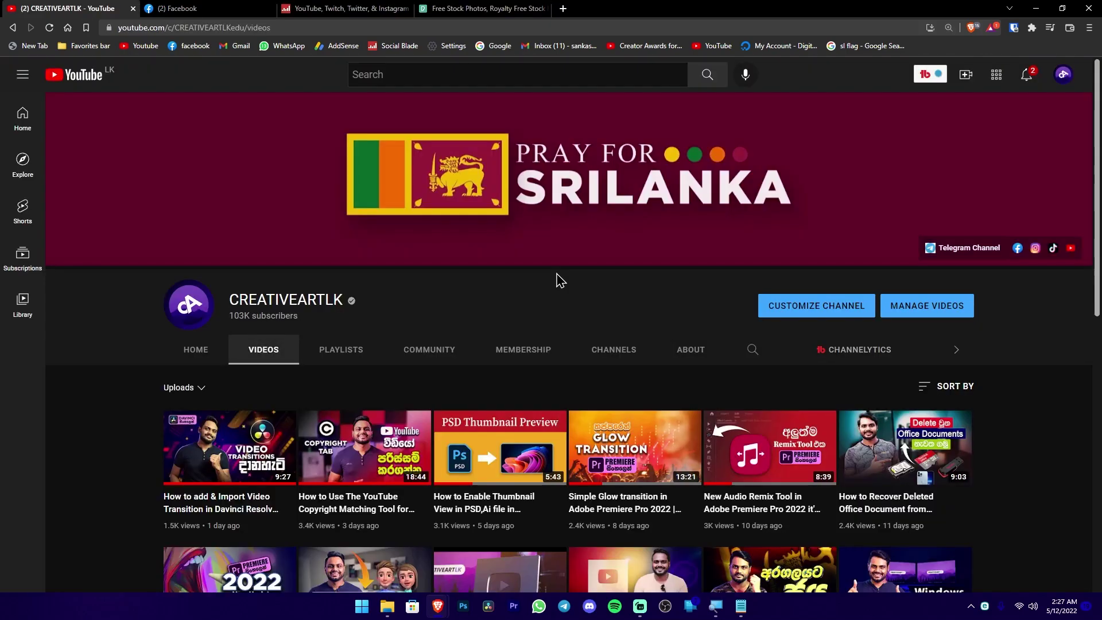
pyautogui.hotkey('ctrl', 'Tab')
pyautogui.hotkey('ctrl', 'Tab')
pyautogui.hotkey('ctrl', 'Tab')
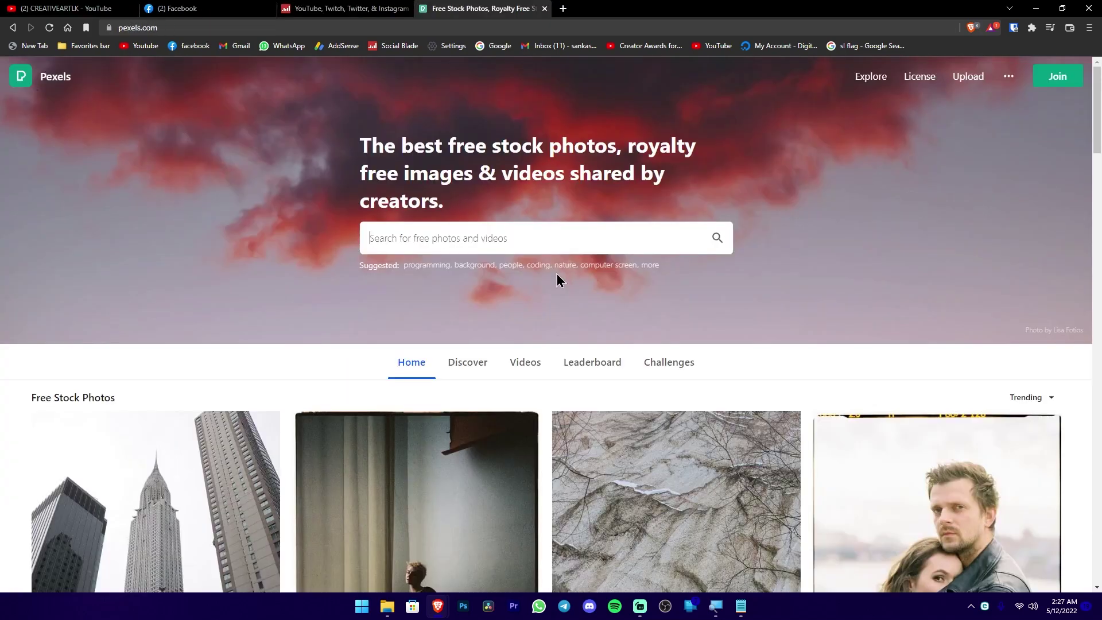
pyautogui.hotkey('ctrl', 'Tab')
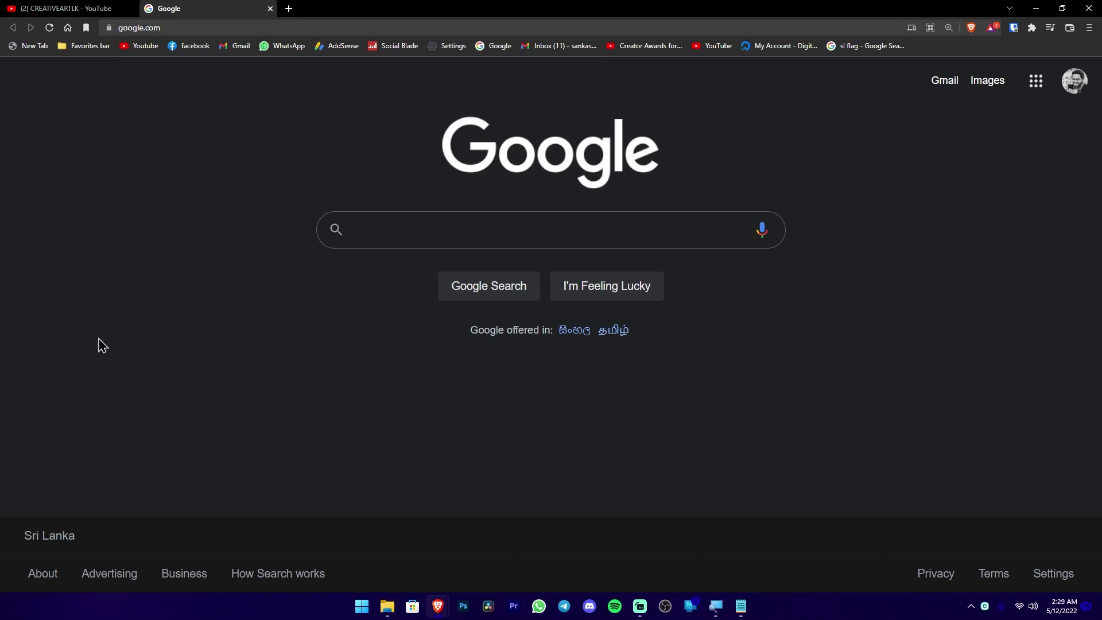
pyautogui.hotkey('ctrl', 'l')
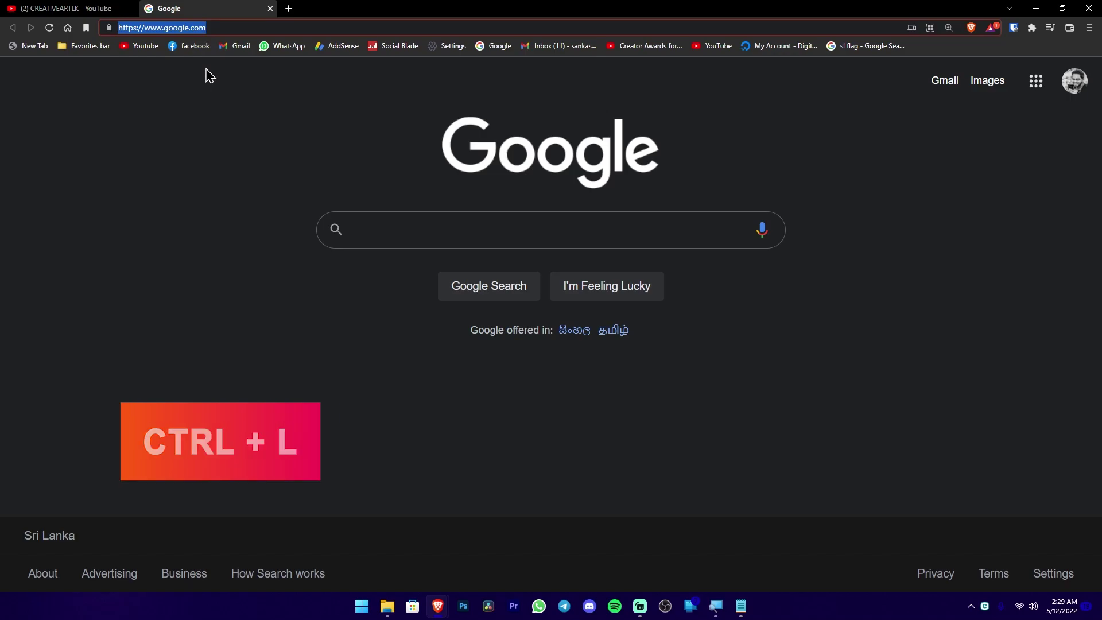
pyautogui.write('map')
pyautogui.press('Return')
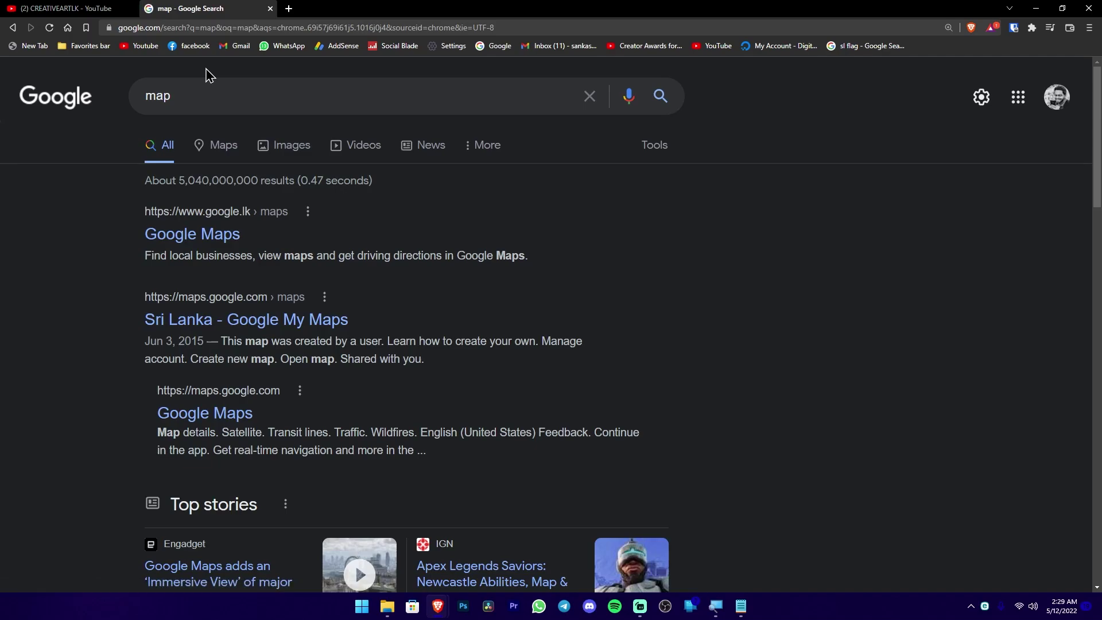
pyautogui.hotkey('ctrl', 'w')
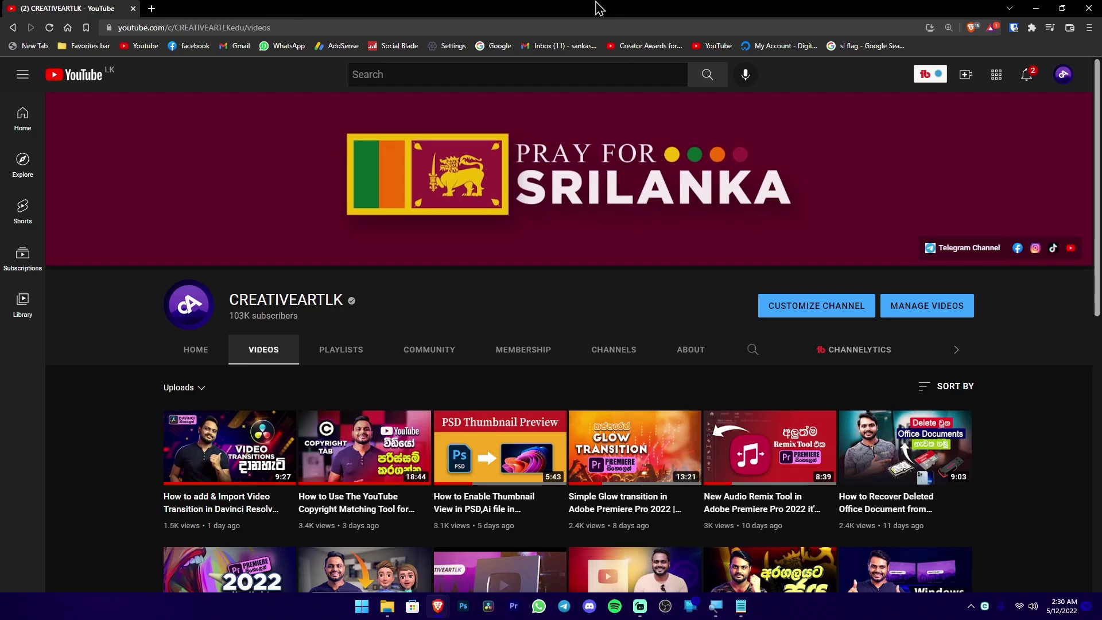
# - Bookmark the CREATIVEARTLK videos page under its suggested name in the Mobile bookmarks folder
pyautogui.hotkey('ctrl', 'd')
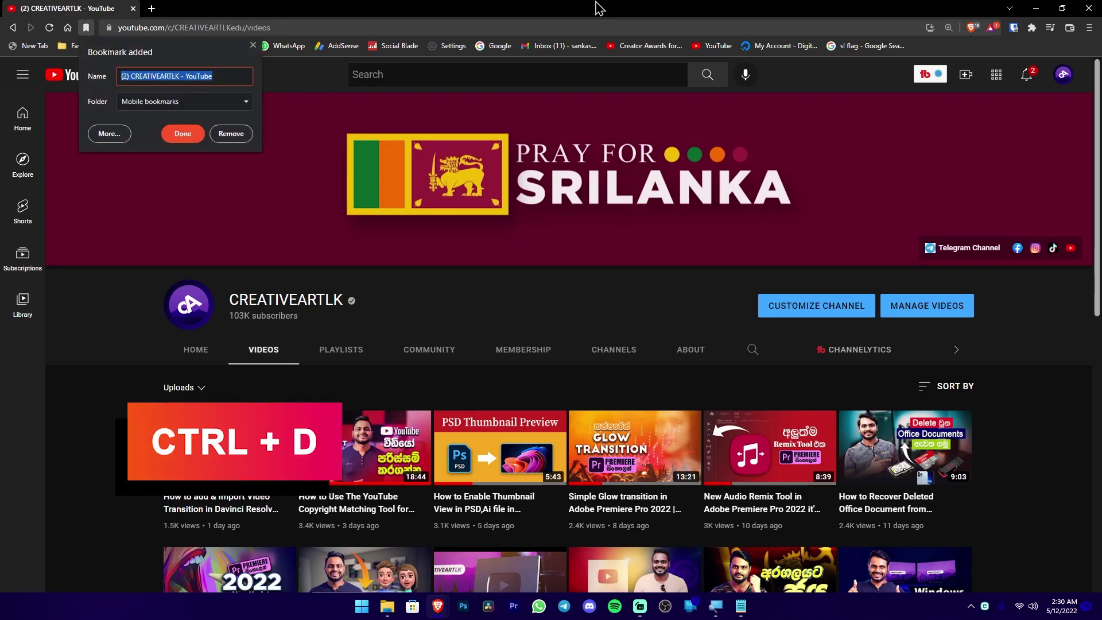
pyautogui.click(224, 76)
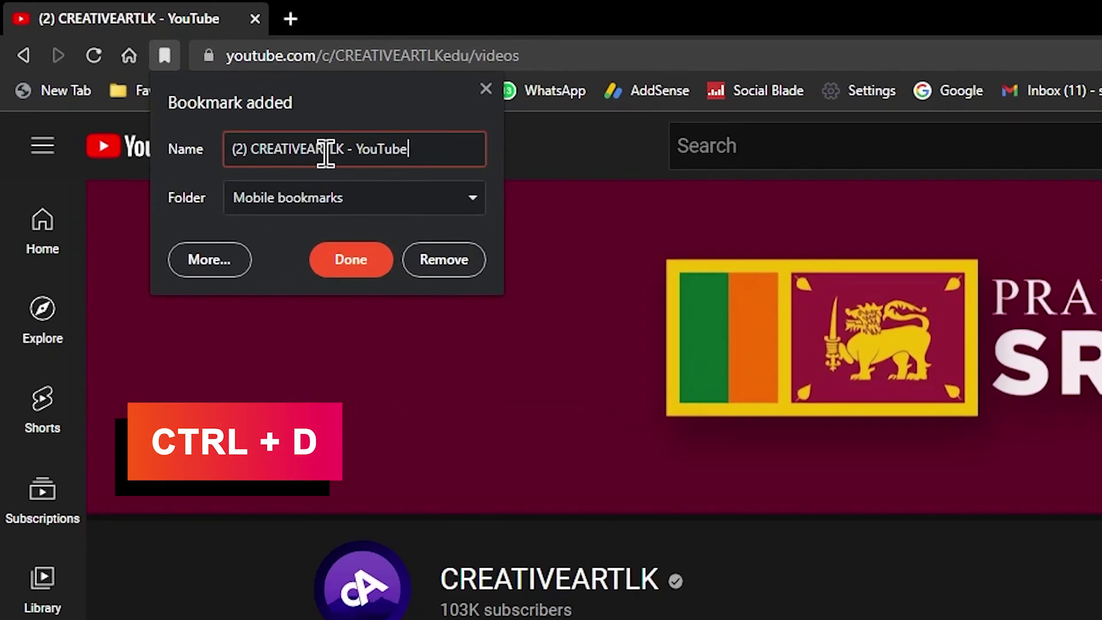
pyautogui.click(471, 192)
pyautogui.click(471, 193)
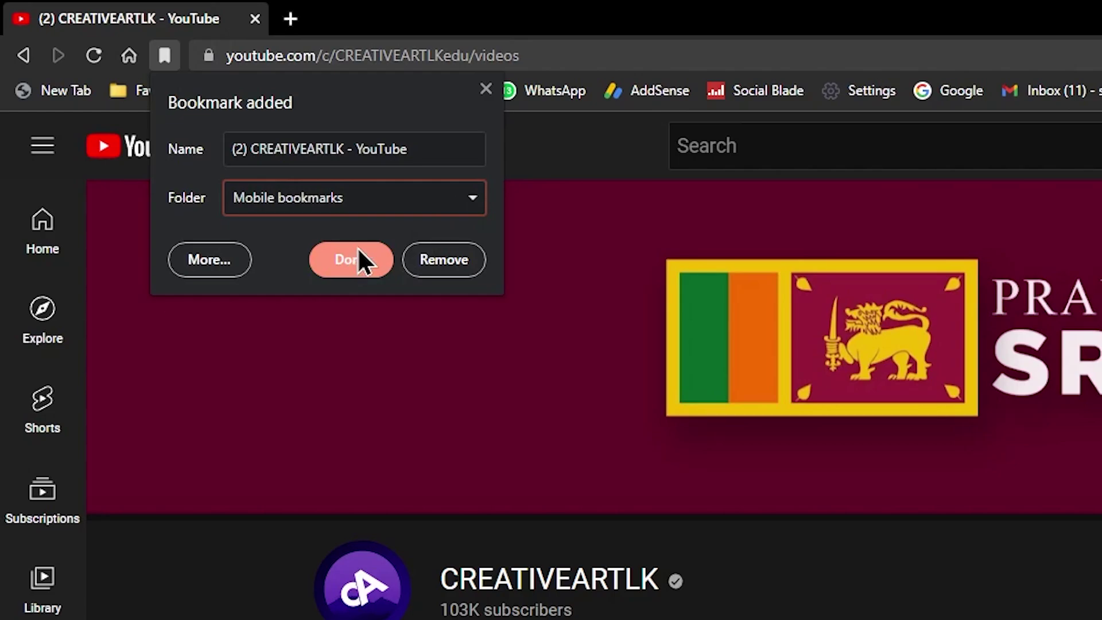
pyautogui.click(351, 259)
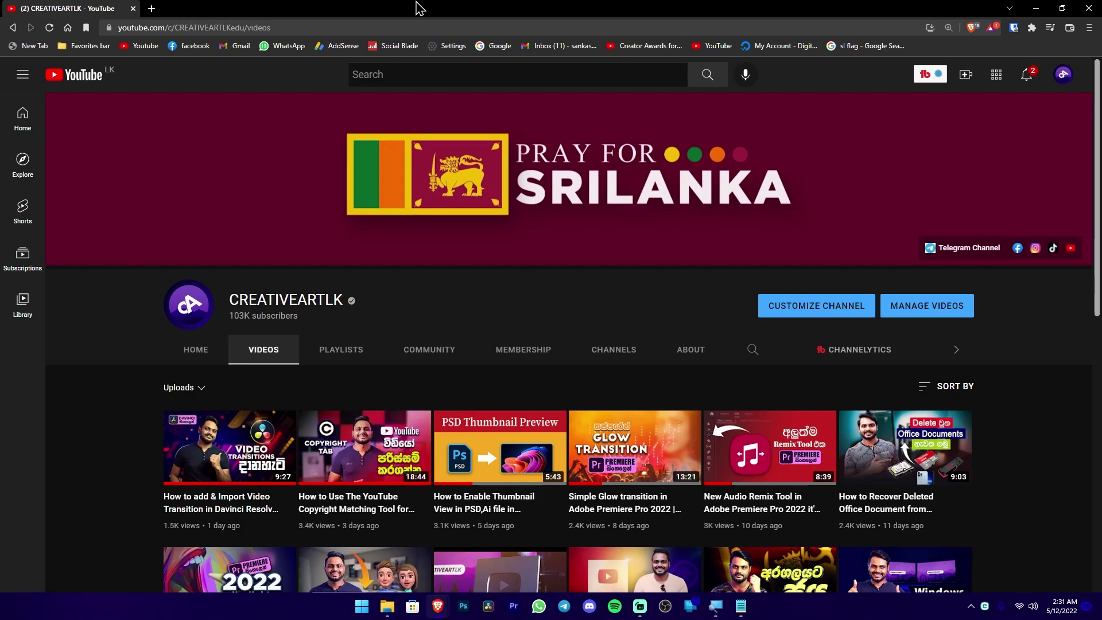
pyautogui.hotkey('ctrl', 'h')
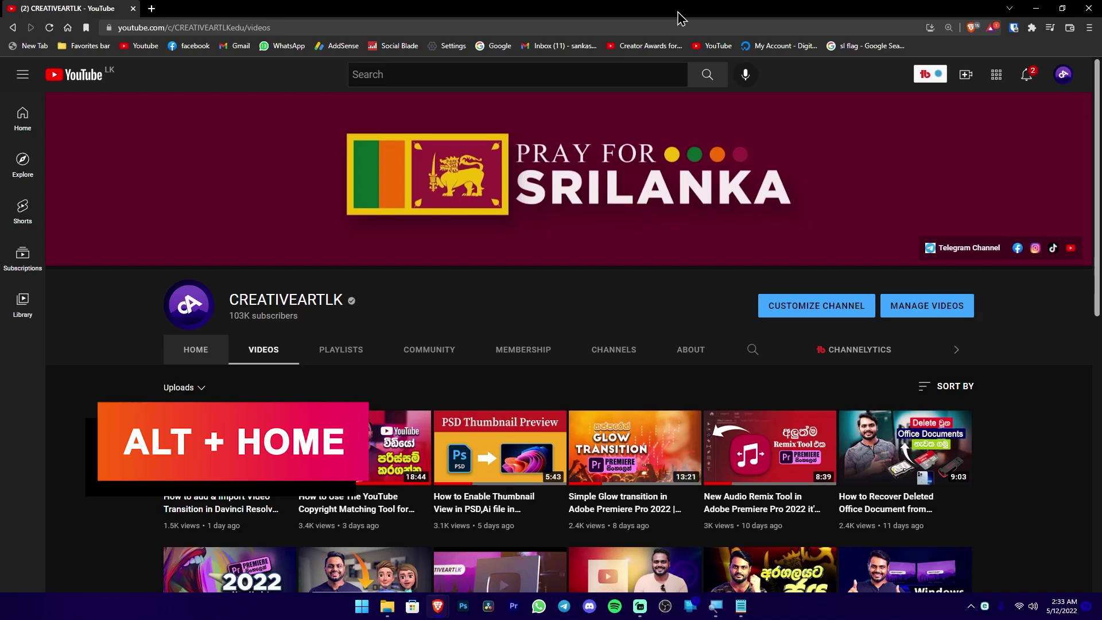
pyautogui.hotkey('alt', 'Home')
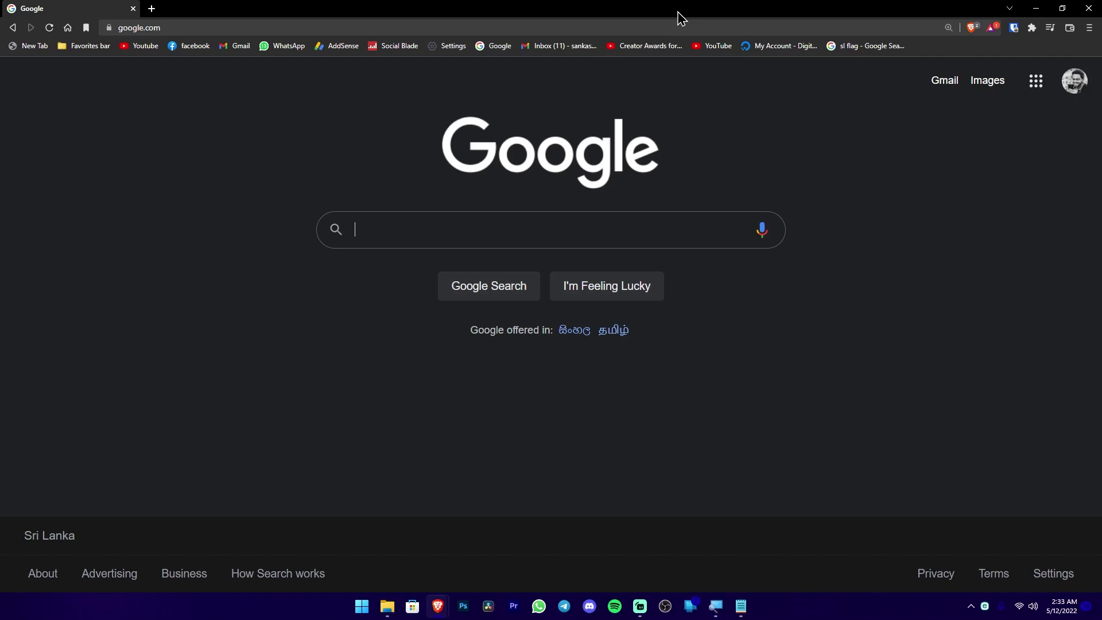
pyautogui.hotkey('alt', 'Left')
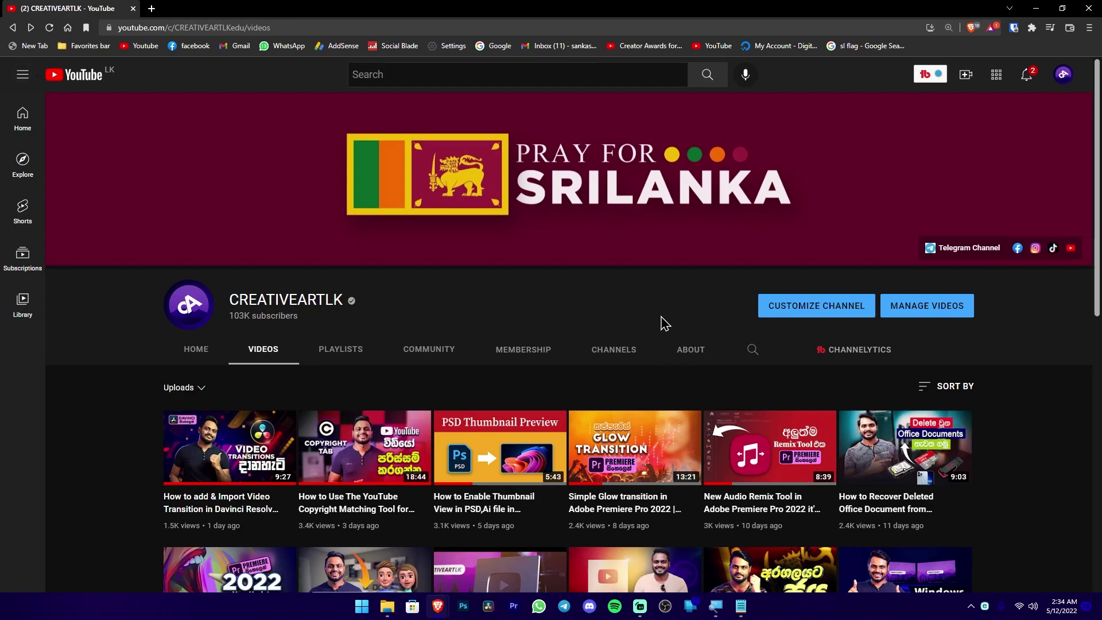
# - Zoom the channel page in to 175%
pyautogui.hotkey('ctrl', '+')
pyautogui.hotkey('ctrl', '+')
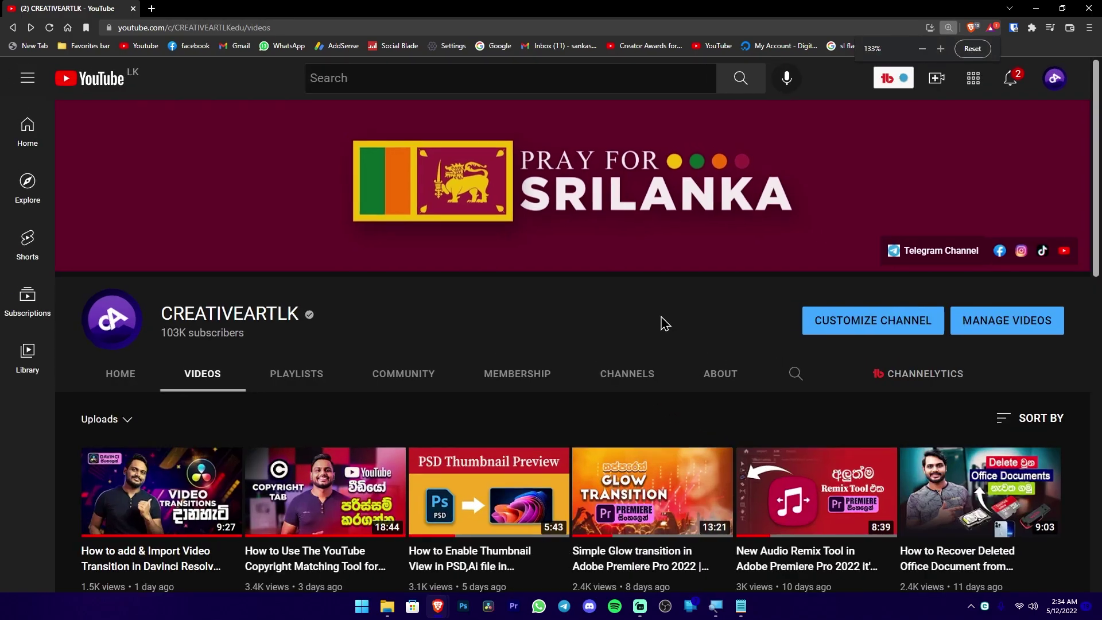
pyautogui.hotkey('ctrl', '+')
pyautogui.hotkey('ctrl', '+')
pyautogui.hotkey('ctrl', '+')
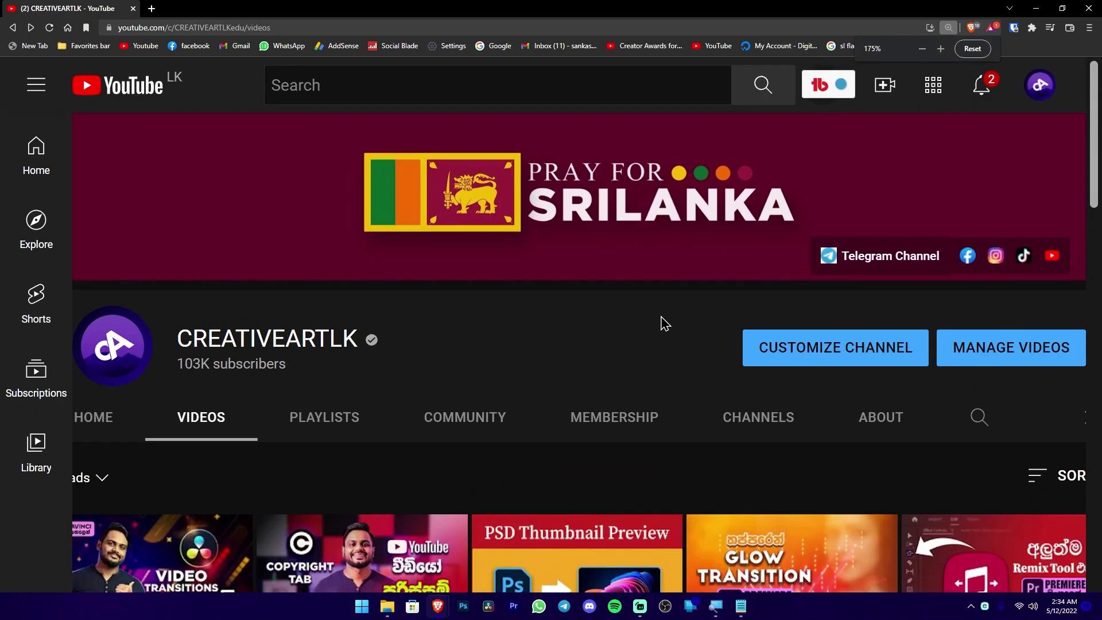
pyautogui.hotkey('ctrl', '+')
pyautogui.scroll(-3, 664, 323)
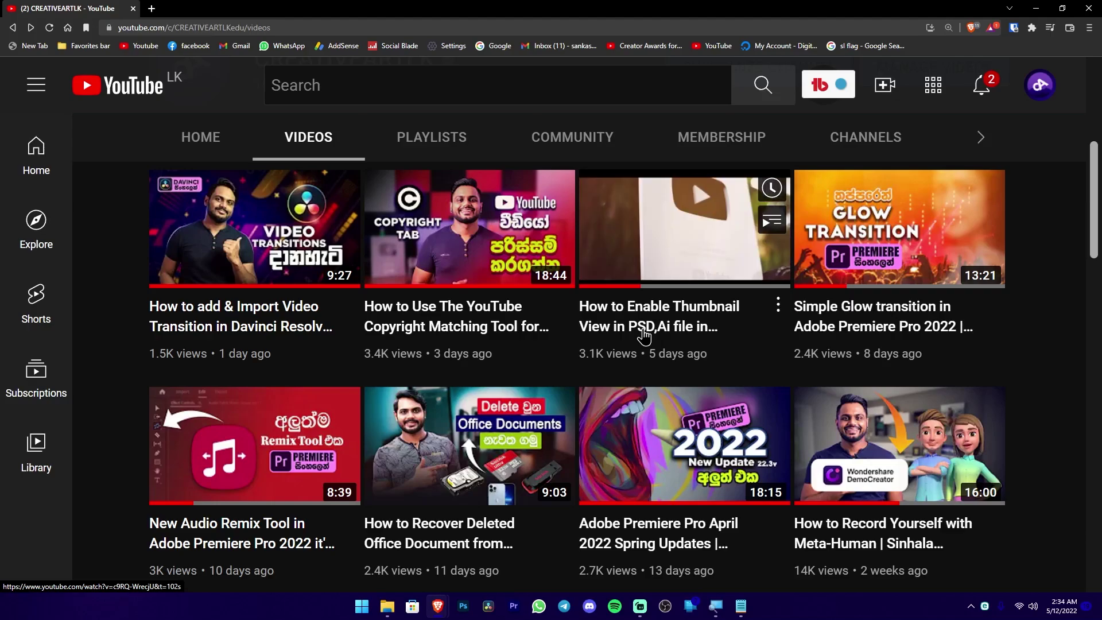
# - Zoom the page out to 80%, then reset it to 100%
pyautogui.hotkey('ctrl', '-')
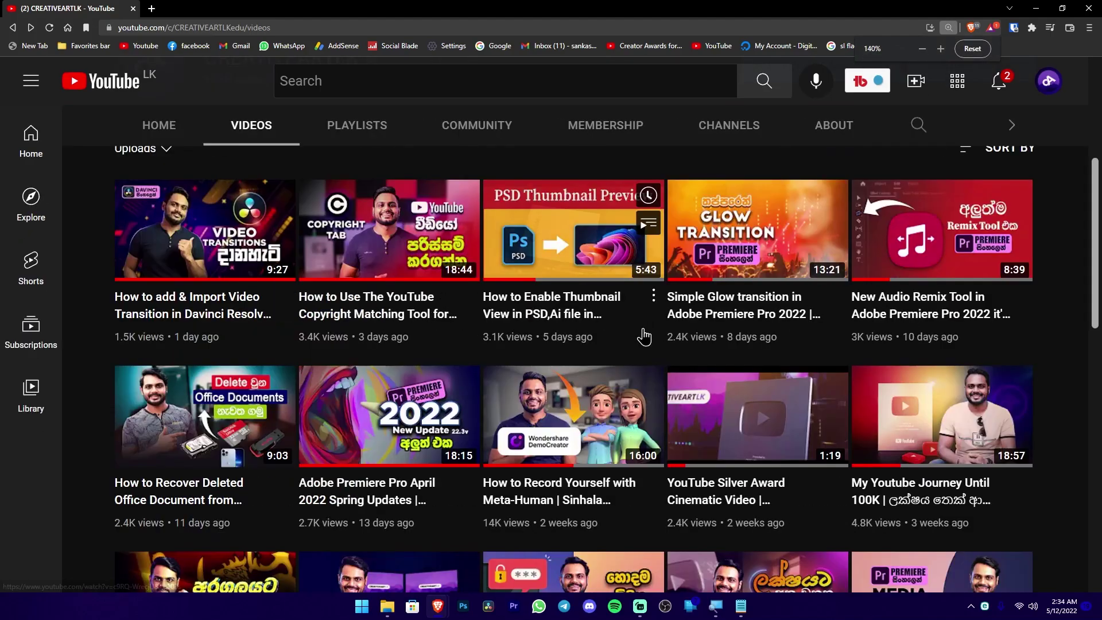
pyautogui.hotkey('ctrl', '-')
pyautogui.hotkey('ctrl', '-')
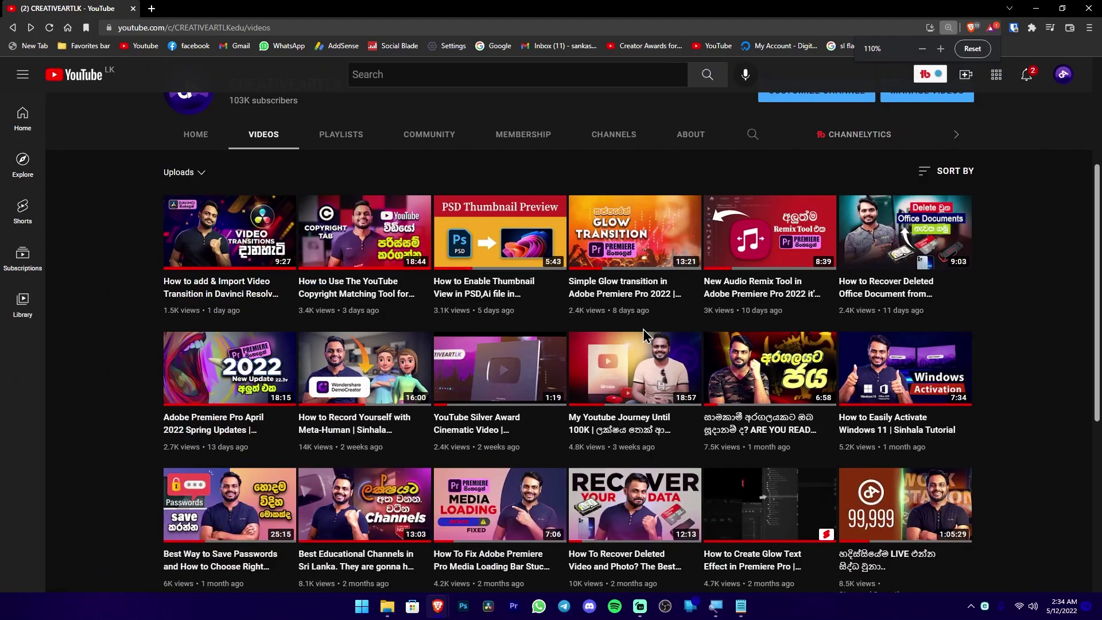
pyautogui.hotkey('ctrl', '-')
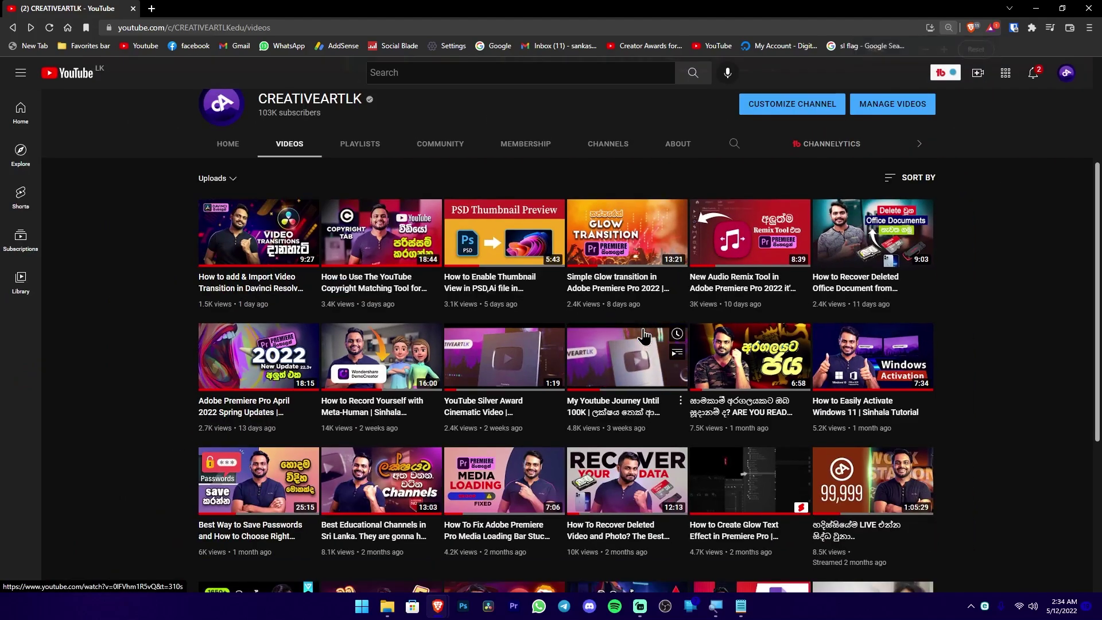
pyautogui.hotkey('ctrl', '-')
pyautogui.hotkey('ctrl', '-')
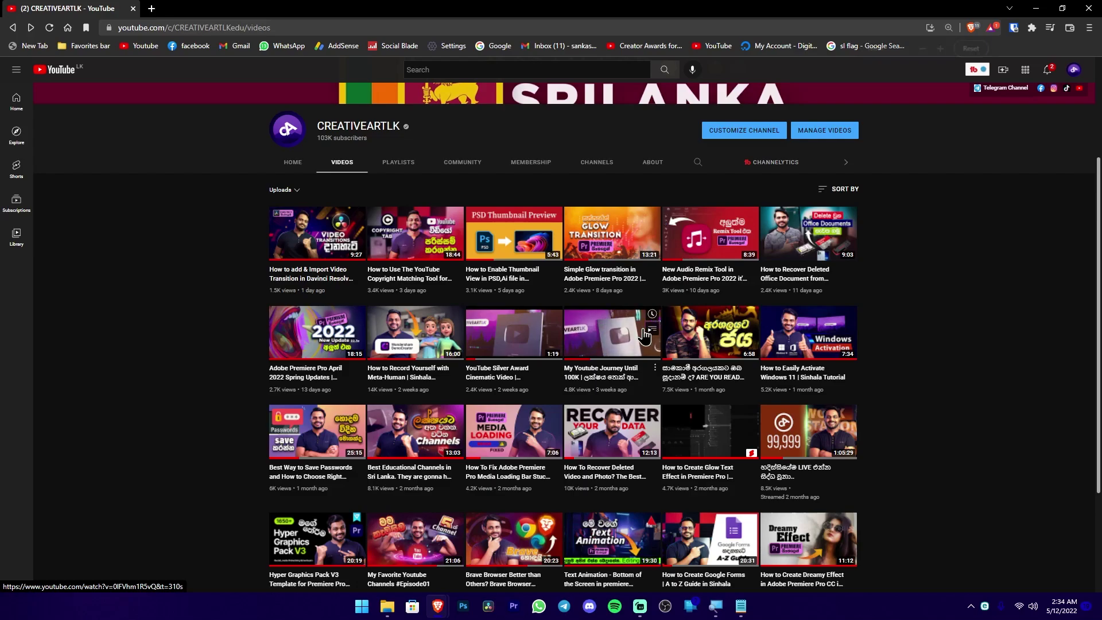
pyautogui.hotkey('ctrl', '0')
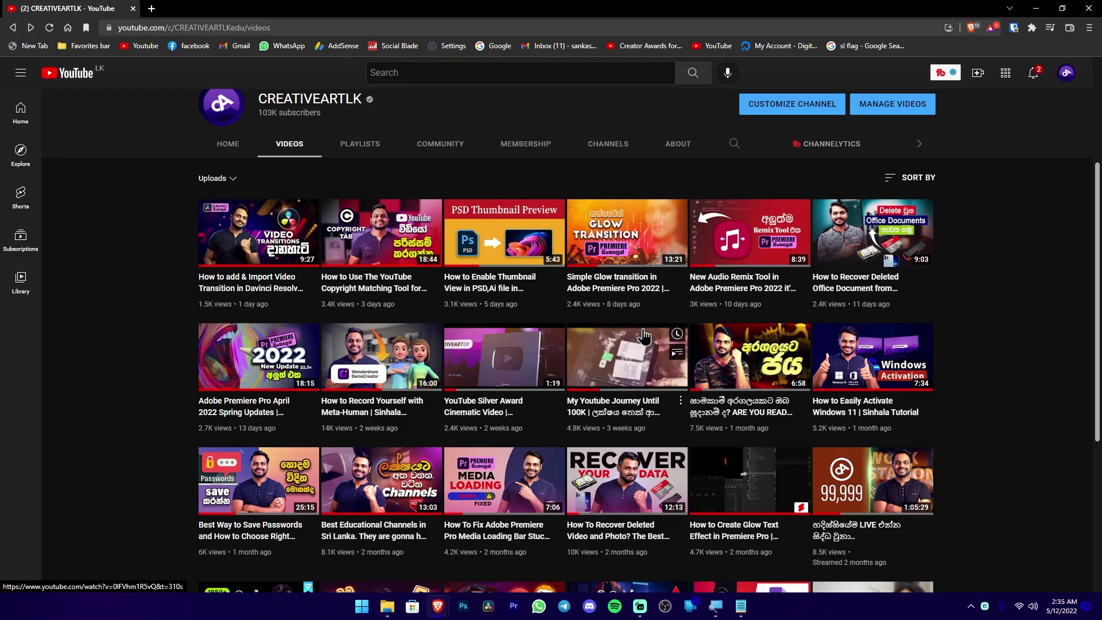
pyautogui.scroll(3, 645, 336)
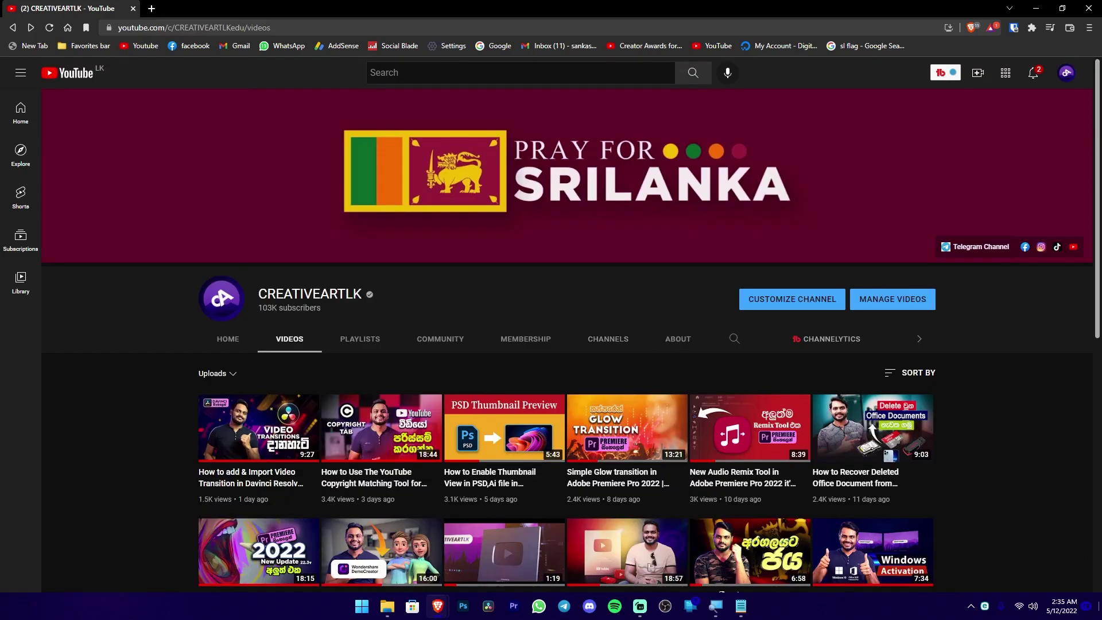